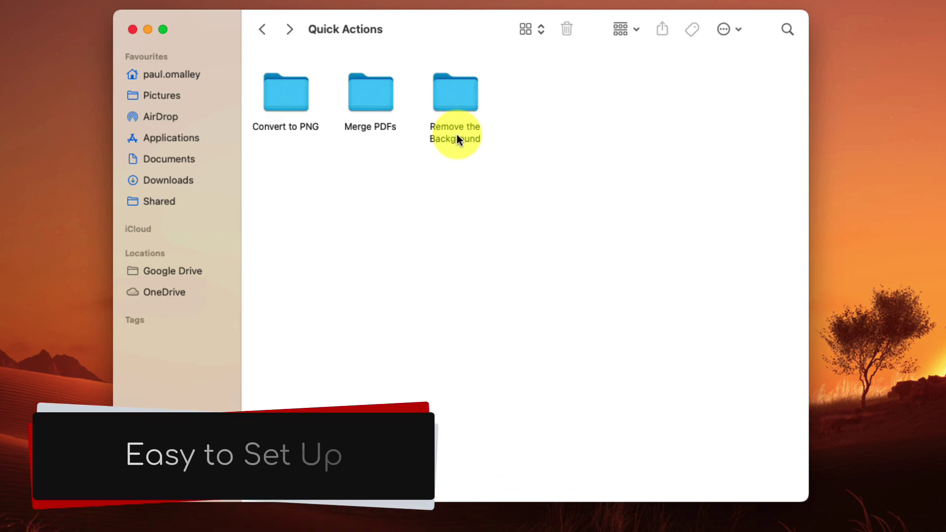
- Tick Remove Background, Convert Image and Create PDF in Finder's Quick Actions list and confirm
{"action": "right_click", "coordinate": [460, 94]}
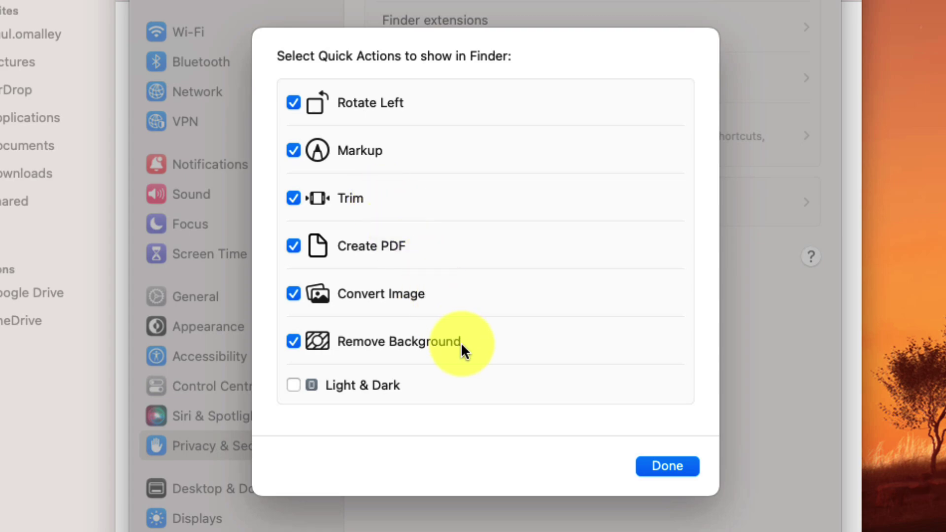
{"action": "left_click", "coordinate": [655, 467]}
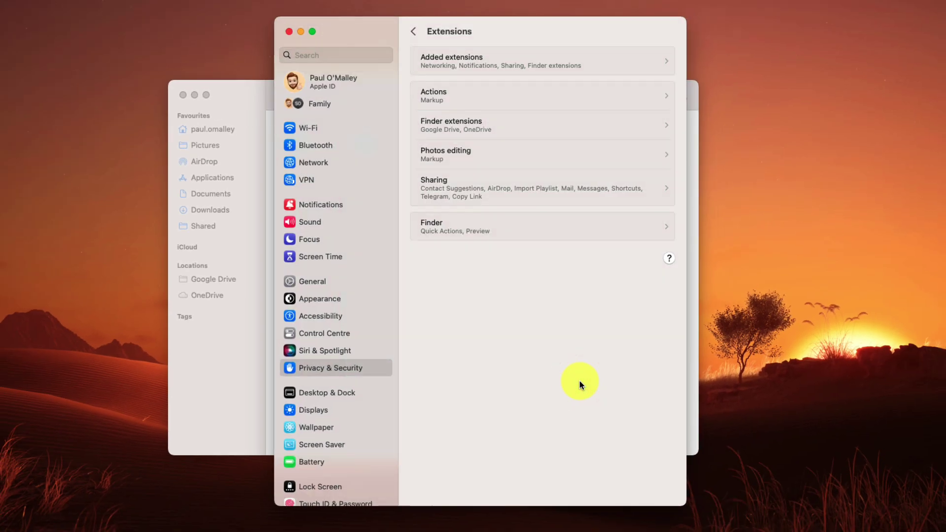
- Apply Remove Background to the JPG photo in 'Remove the Background' and select the resulting PNG
{"action": "left_click", "coordinate": [289, 32]}
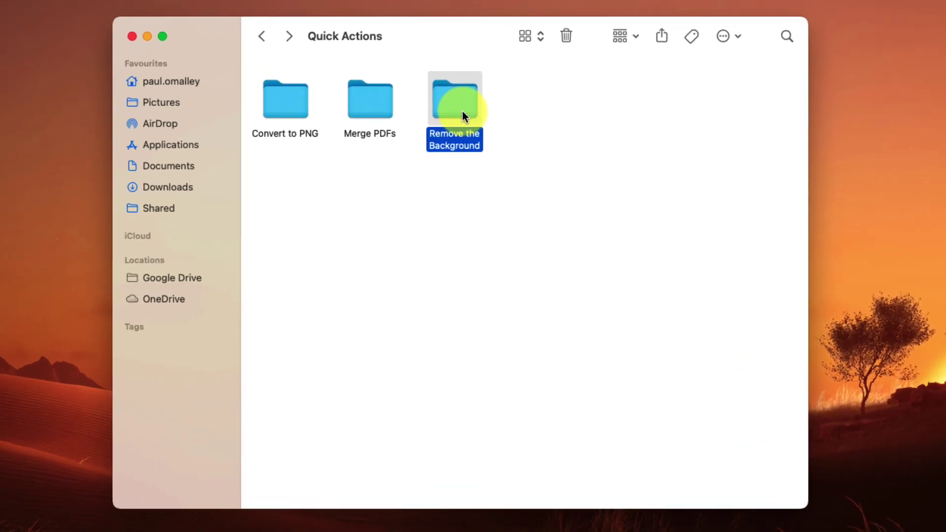
{"action": "double_click", "coordinate": [462, 111]}
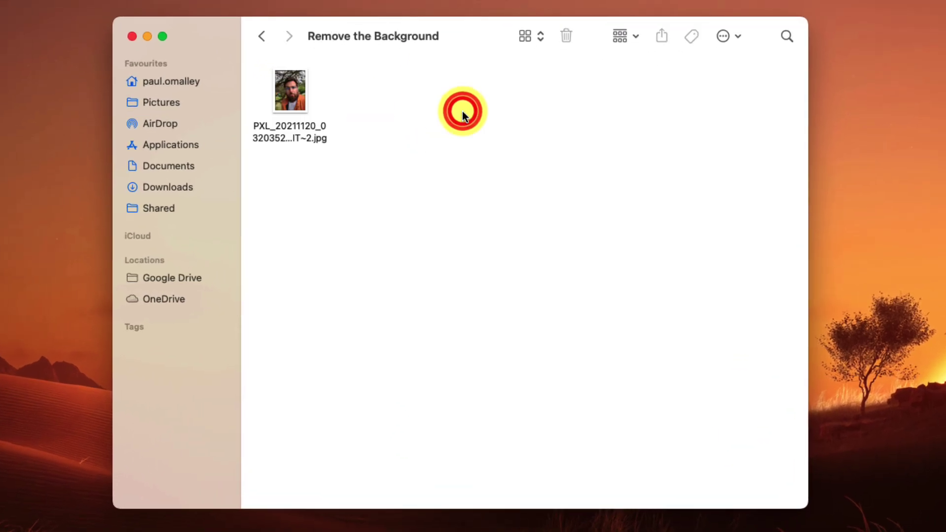
{"action": "left_click", "coordinate": [295, 105]}
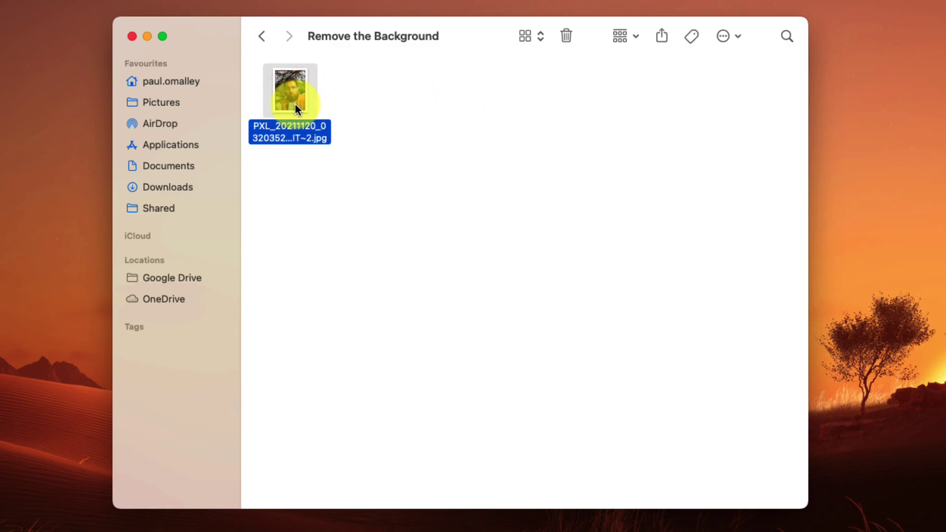
{"action": "right_click", "coordinate": [295, 104]}
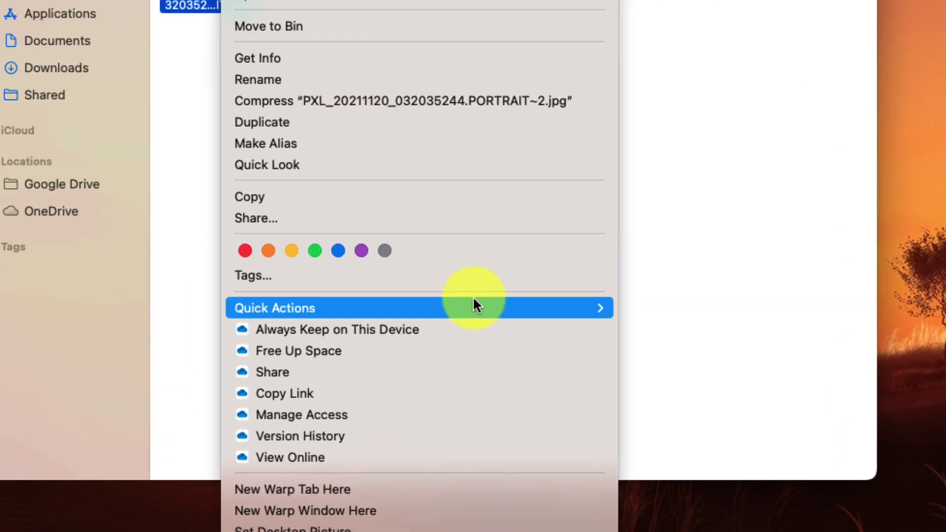
{"action": "mouse_move", "coordinate": [295, 148]}
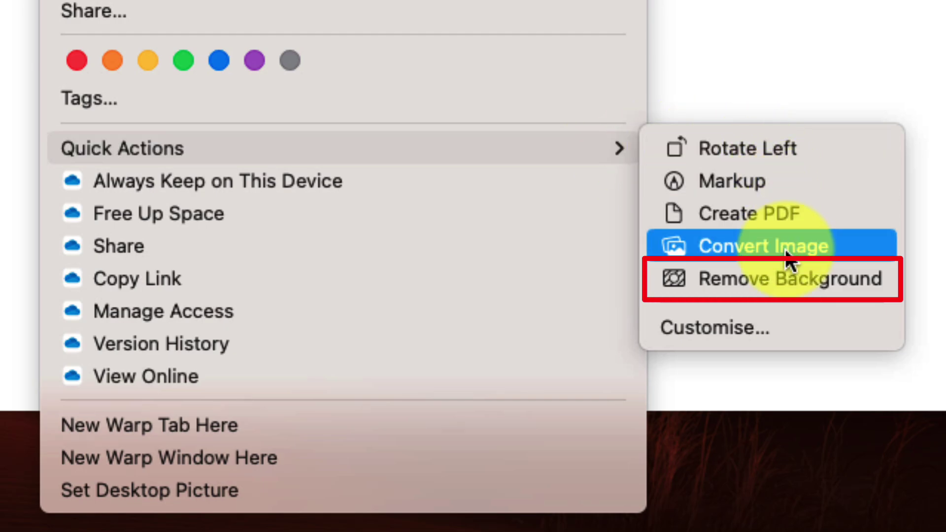
{"action": "left_click", "coordinate": [789, 282]}
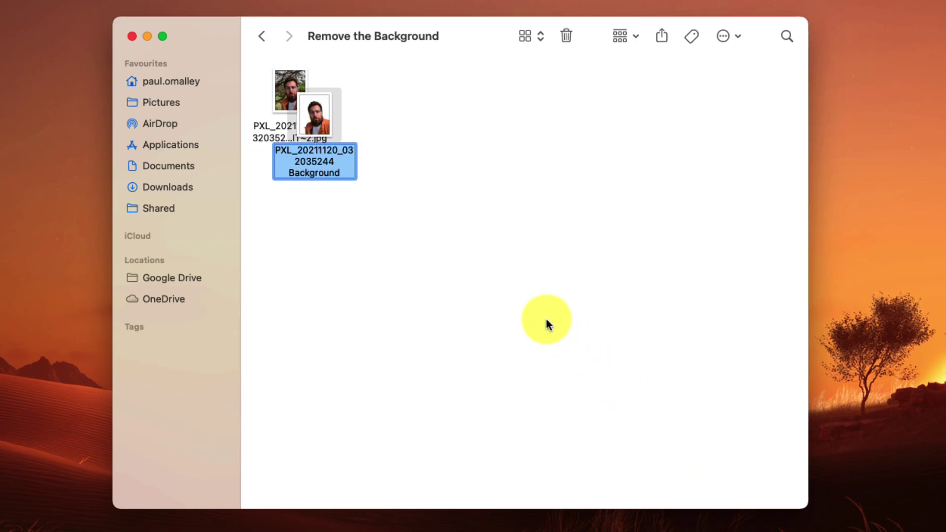
{"action": "left_click", "coordinate": [322, 108]}
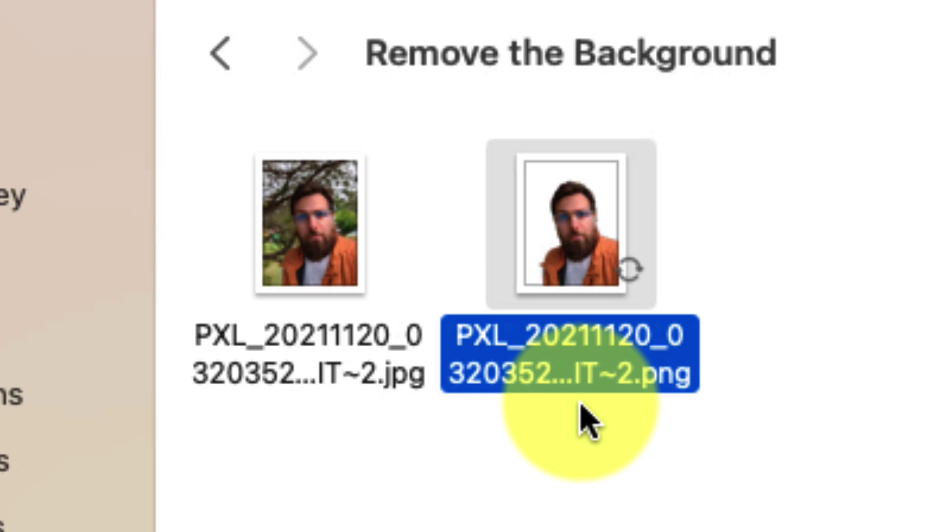
{"action": "left_click", "coordinate": [570, 217]}
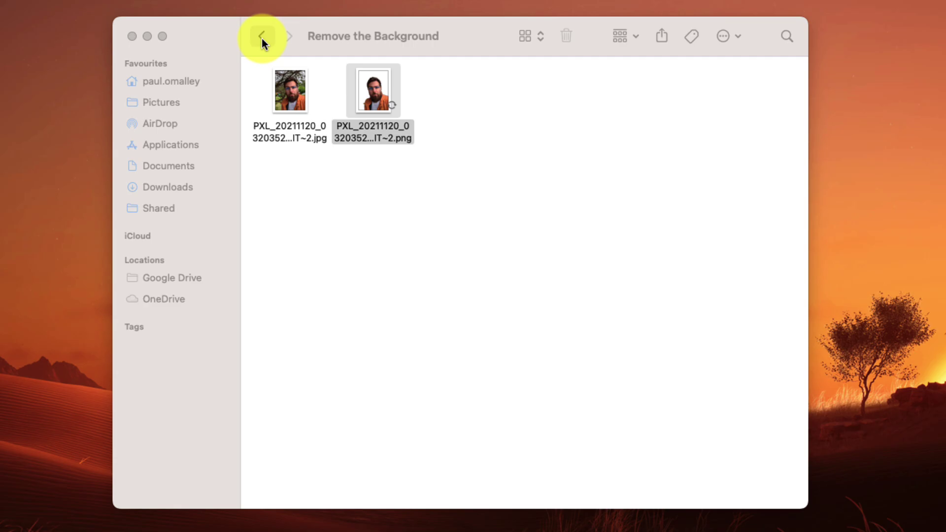
- In Convert to PNG, select Customise Your Colours, Insert and Edit Charts, New Docs in No Time, Table of Contents
{"action": "left_click", "coordinate": [262, 39]}
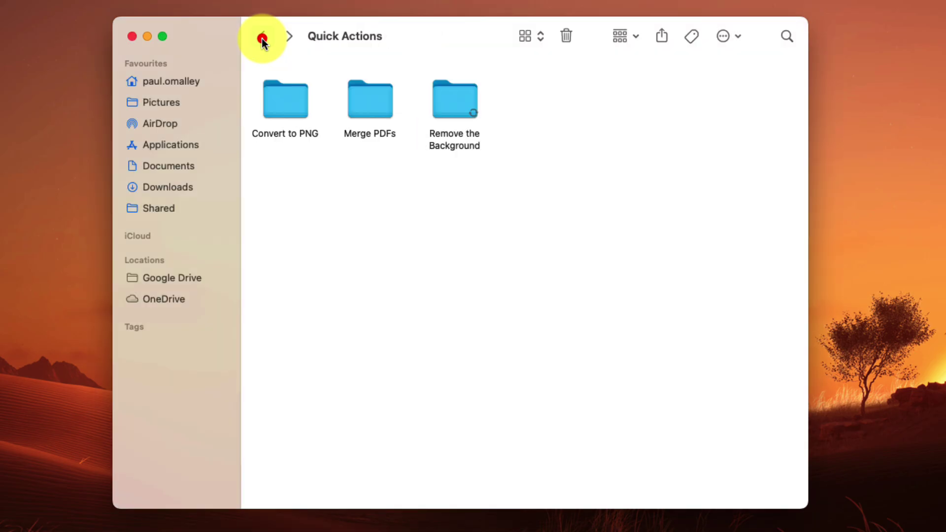
{"action": "double_click", "coordinate": [288, 119]}
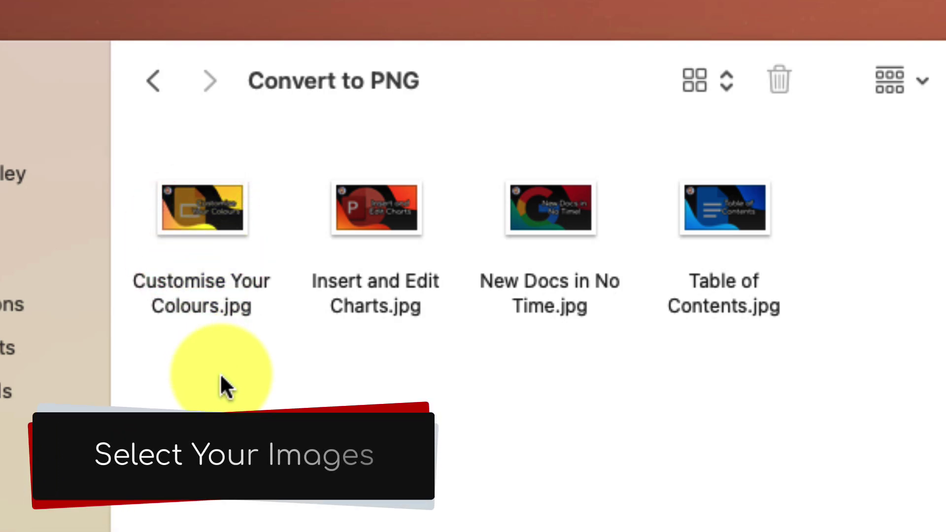
{"action": "left_click", "coordinate": [217, 194]}
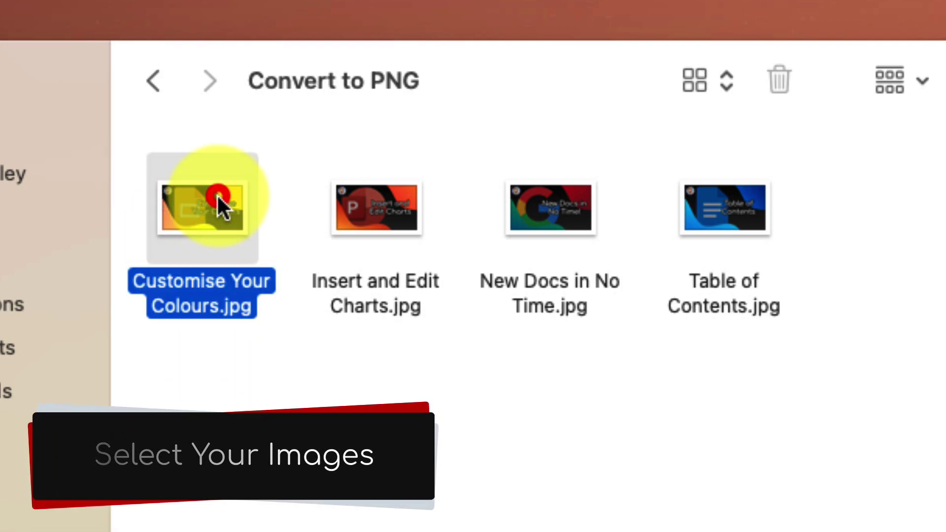
{"action": "left_click", "coordinate": [370, 215], "text": "super"}
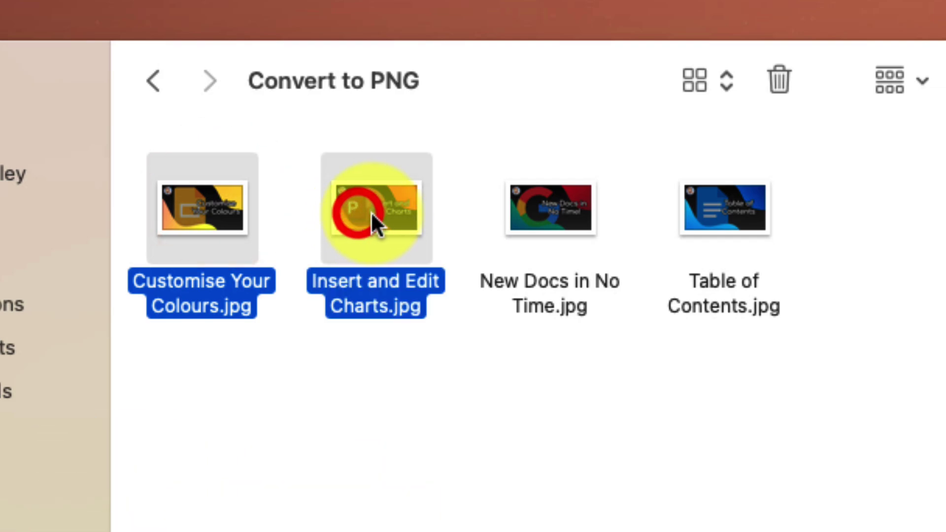
{"action": "left_click", "coordinate": [538, 216], "text": "super"}
{"action": "left_click", "coordinate": [726, 214], "text": "super"}
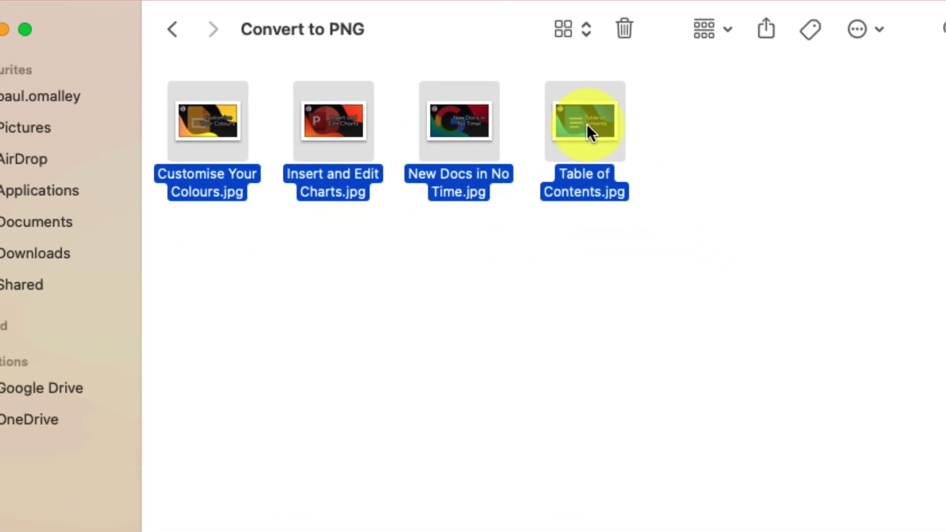
{"action": "right_click", "coordinate": [587, 123]}
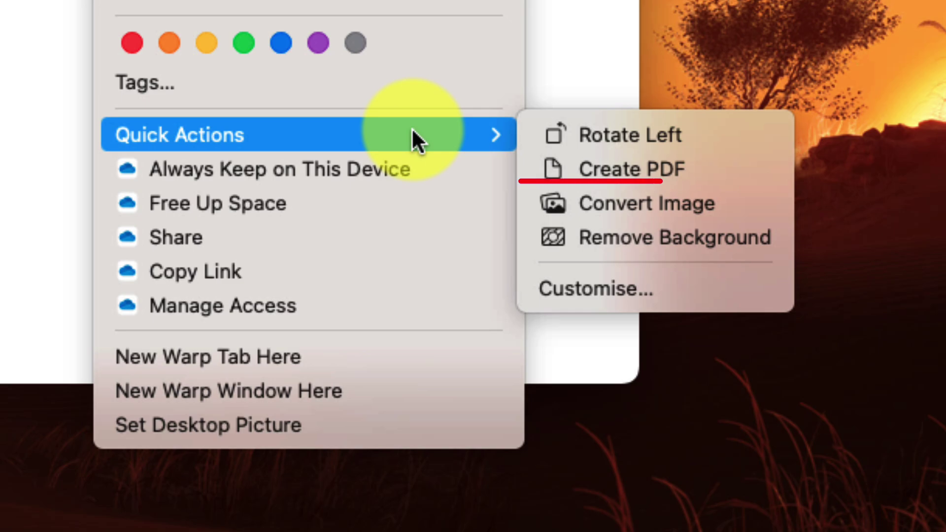
- Convert the four JPGs with Convert Image: Format PNG, Image Size Large, Preserve Metadata off
{"action": "left_click", "coordinate": [667, 203]}
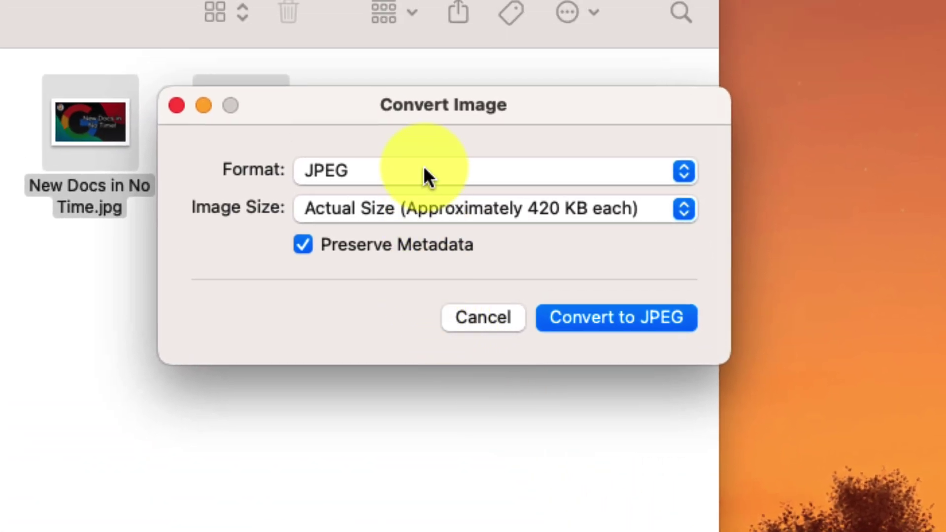
{"action": "left_click", "coordinate": [427, 172]}
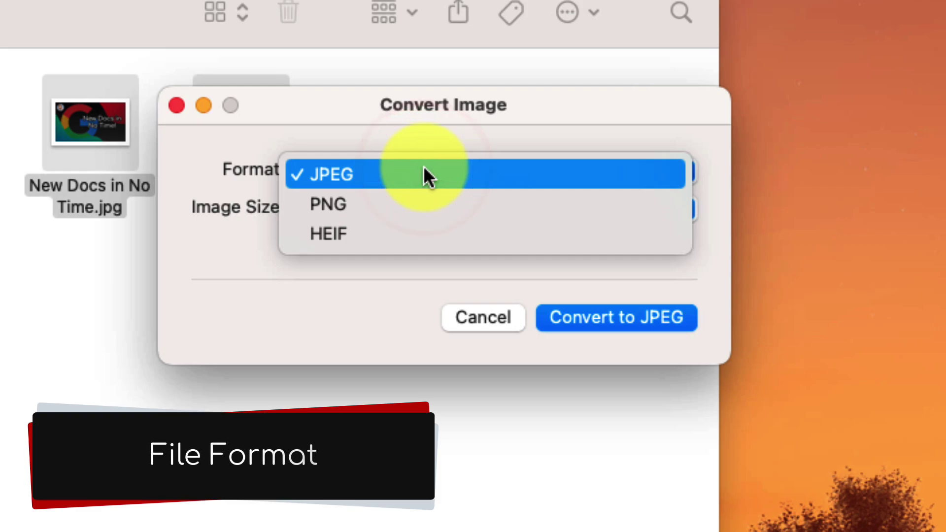
{"action": "left_click", "coordinate": [347, 206]}
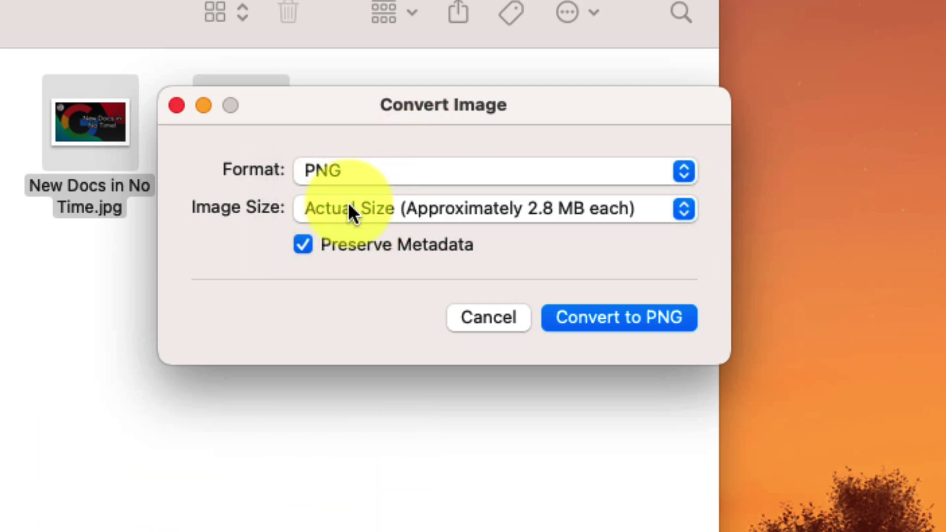
{"action": "left_click", "coordinate": [412, 212]}
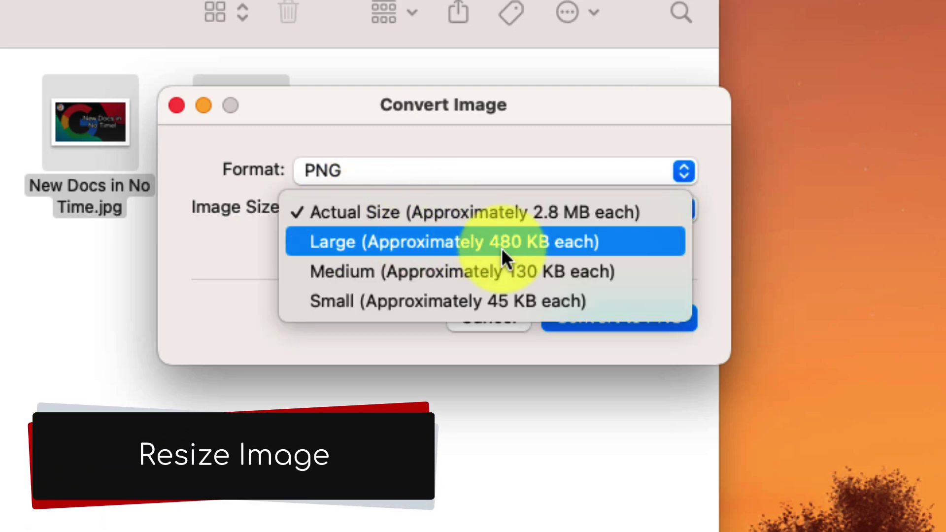
{"action": "key", "text": "Down"}
{"action": "key", "text": "Down"}
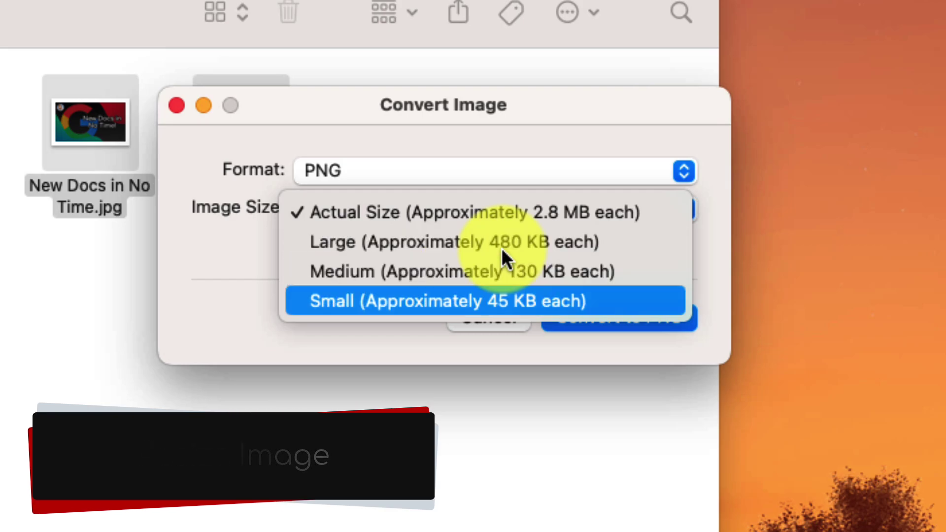
{"action": "key", "text": "Up"}
{"action": "key", "text": "Up"}
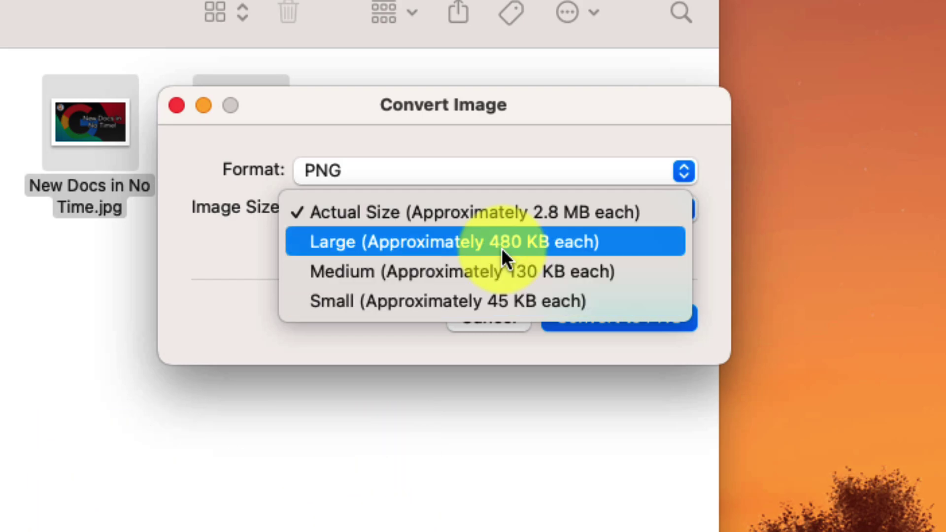
{"action": "left_click", "coordinate": [463, 241]}
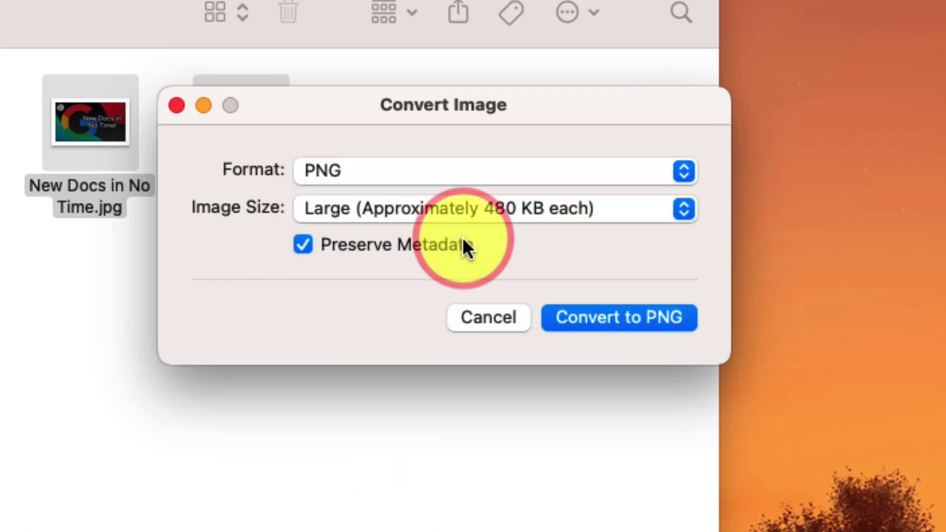
{"action": "left_click", "coordinate": [302, 244]}
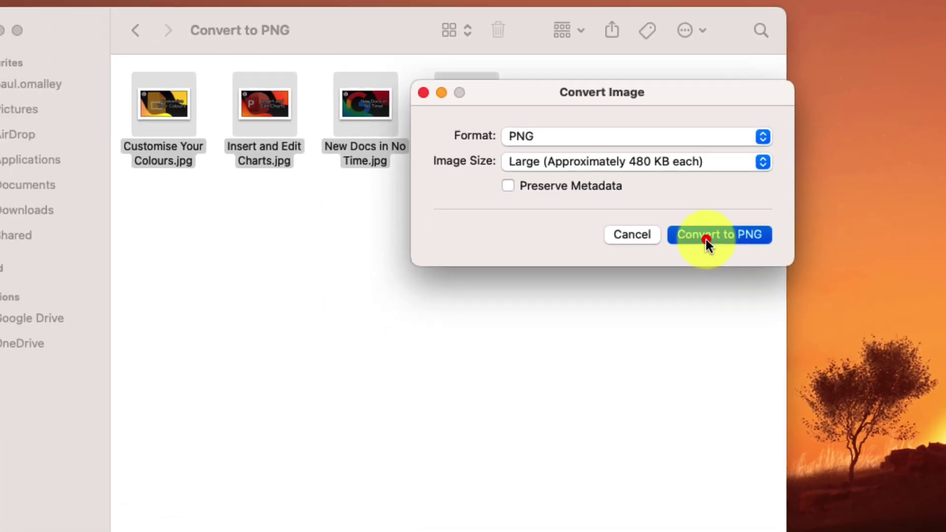
{"action": "left_click", "coordinate": [740, 212]}
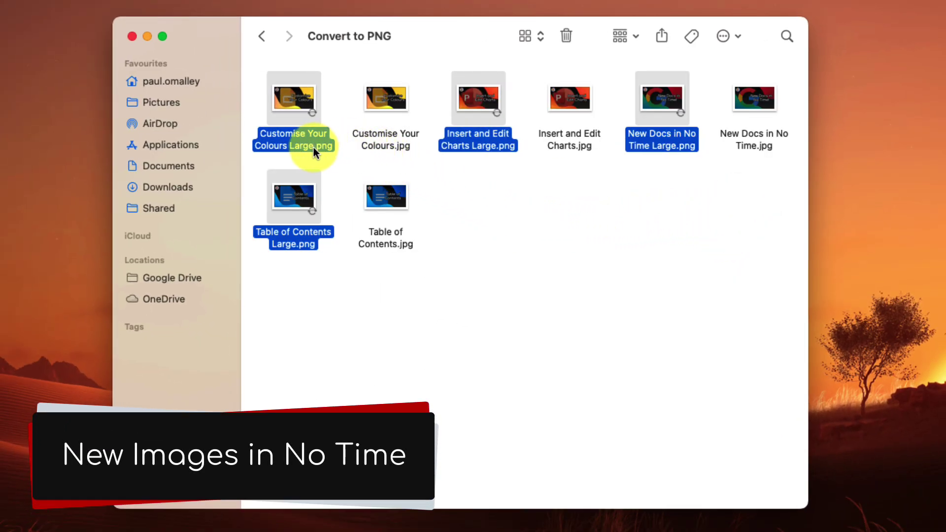
{"action": "left_click", "coordinate": [339, 105]}
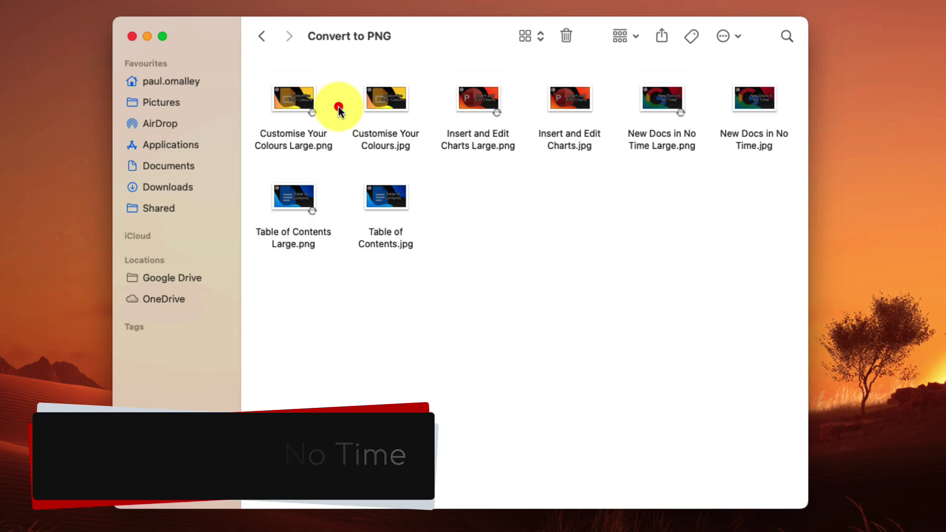
{"action": "left_click", "coordinate": [296, 96]}
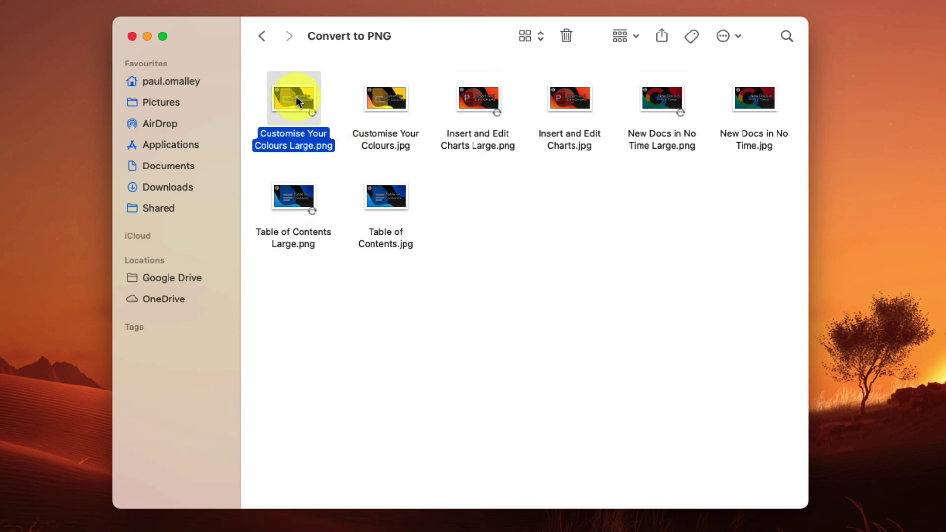
{"action": "right_click", "coordinate": [296, 96]}
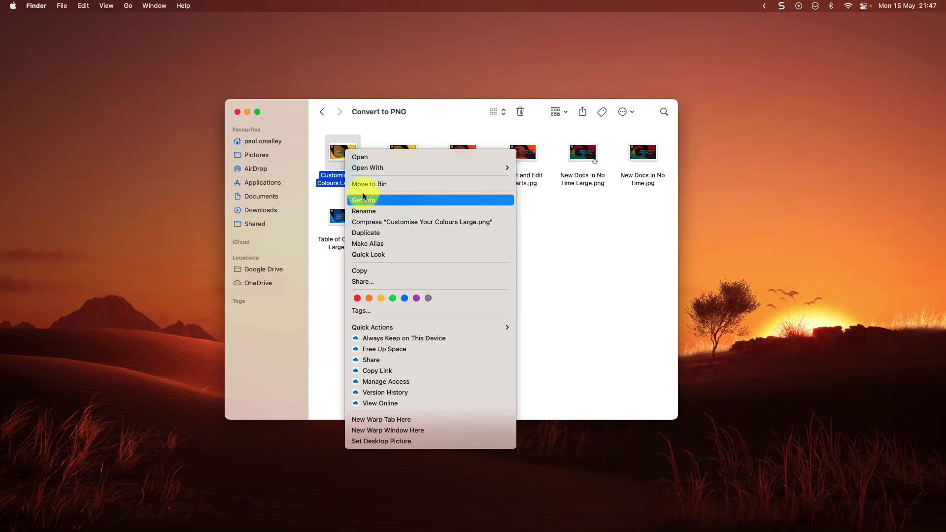
{"action": "left_click", "coordinate": [368, 202]}
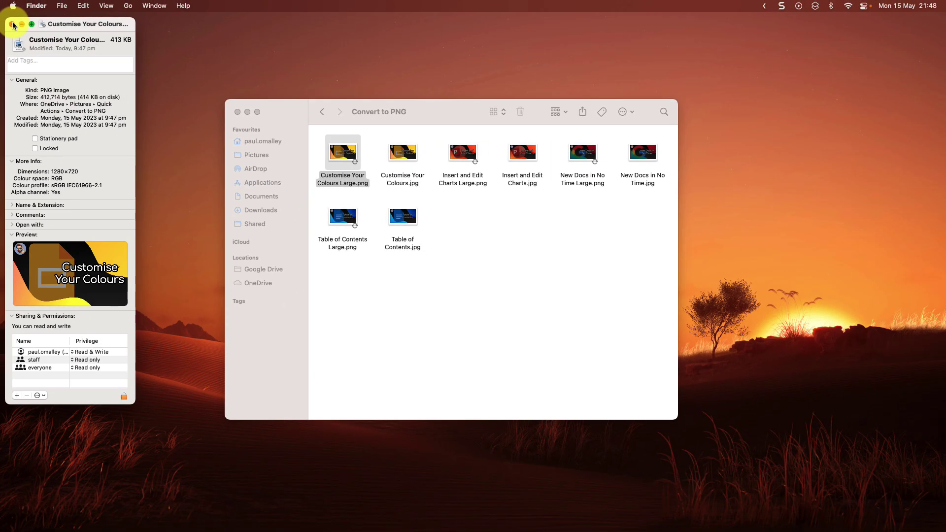
{"action": "left_click", "coordinate": [11, 24]}
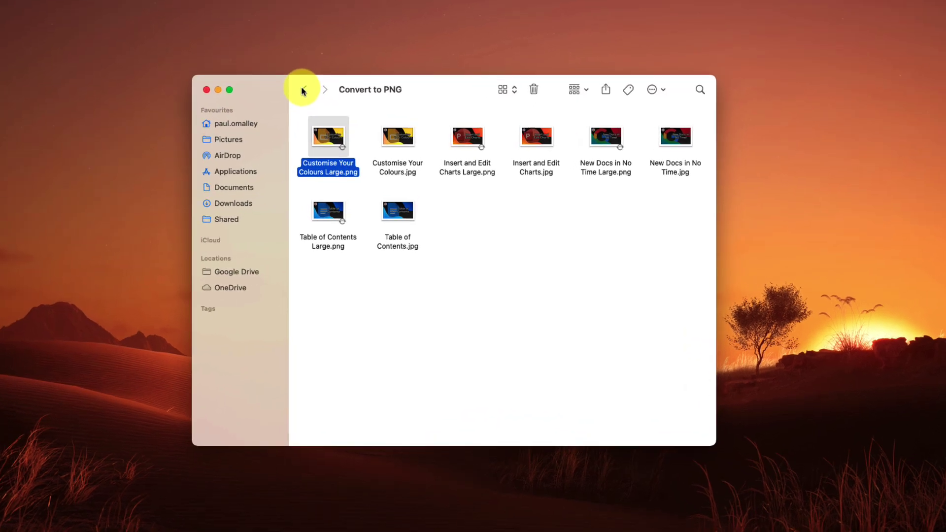
- In Merge PDFs, run Create PDF on Complexity in Games.pdf and Hand of Fate Rulebook.pdf
{"action": "left_click", "coordinate": [322, 111]}
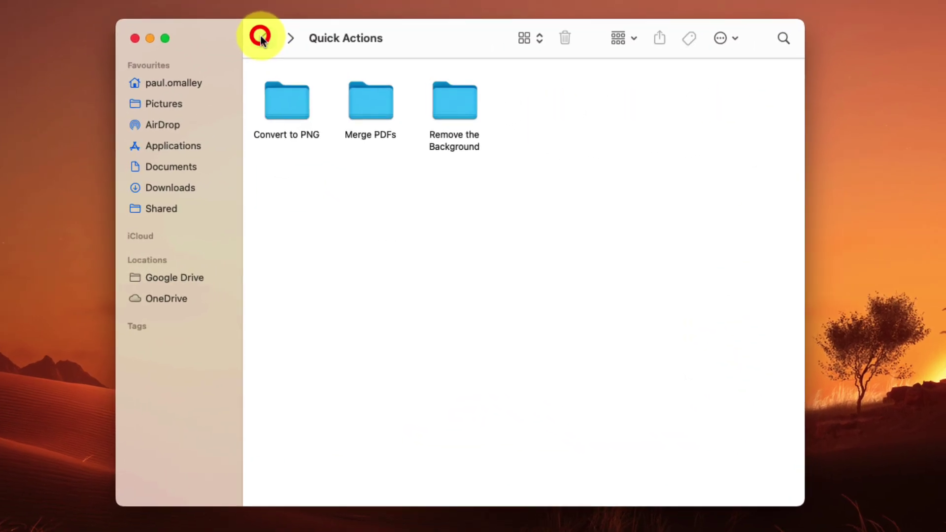
{"action": "double_click", "coordinate": [370, 104]}
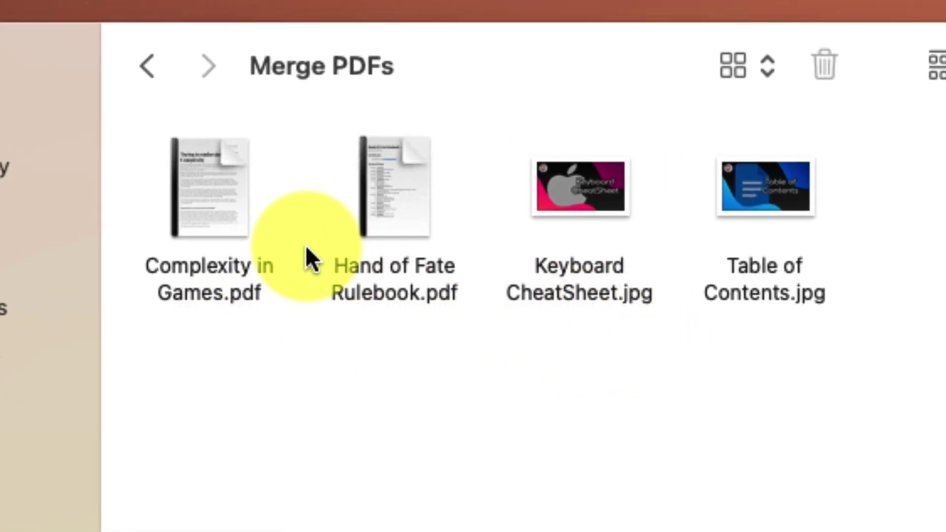
{"action": "left_click", "coordinate": [221, 196]}
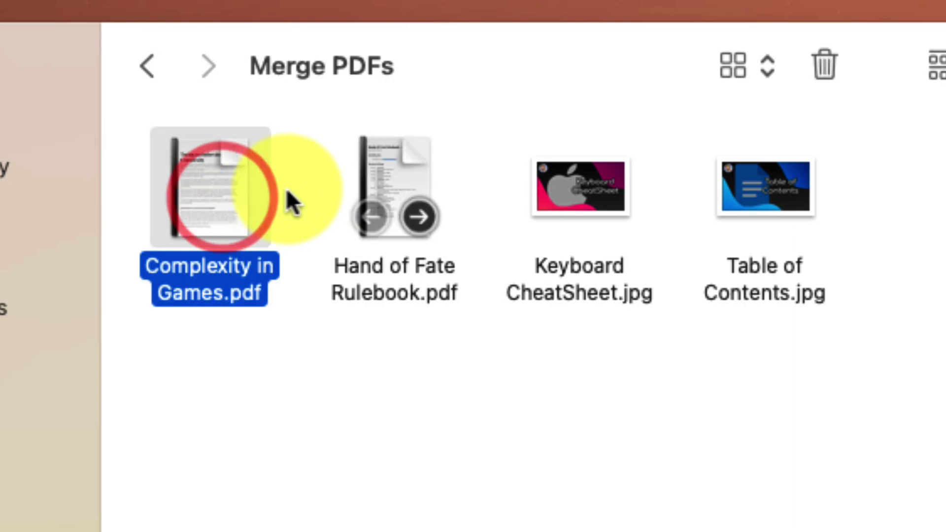
{"action": "left_click", "coordinate": [380, 176], "text": "super"}
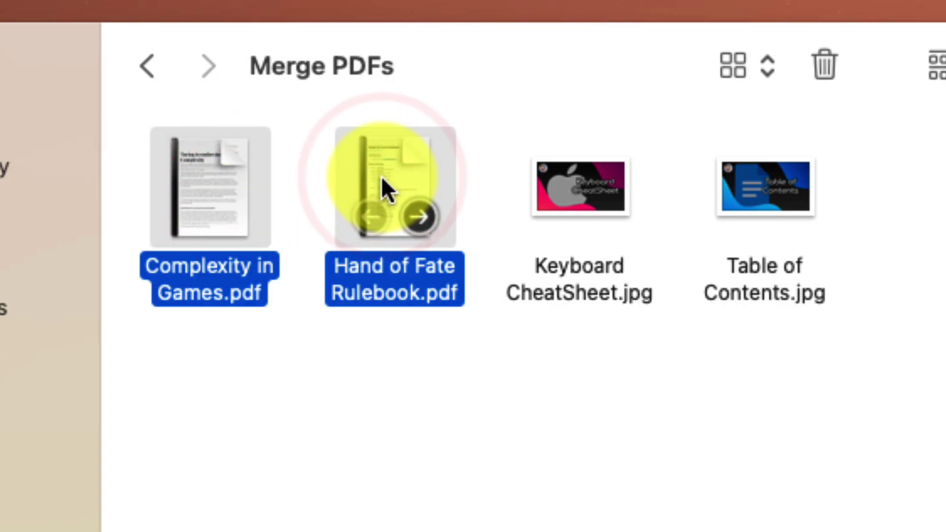
{"action": "right_click", "coordinate": [381, 176]}
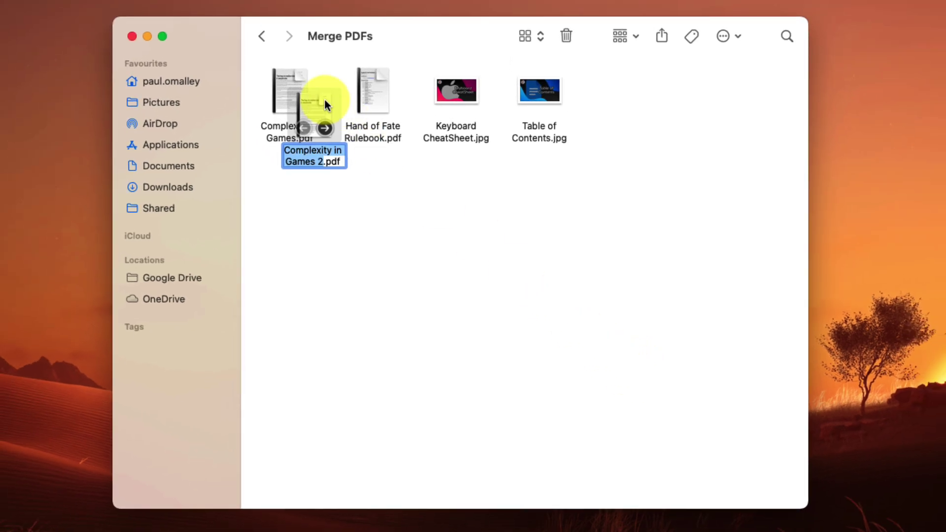
- Move Complexity in Games 2.pdf below the originals and check its 35 pages in Preview
{"action": "left_click_drag", "start_coordinate": [325, 100], "coordinate": [326, 206]}
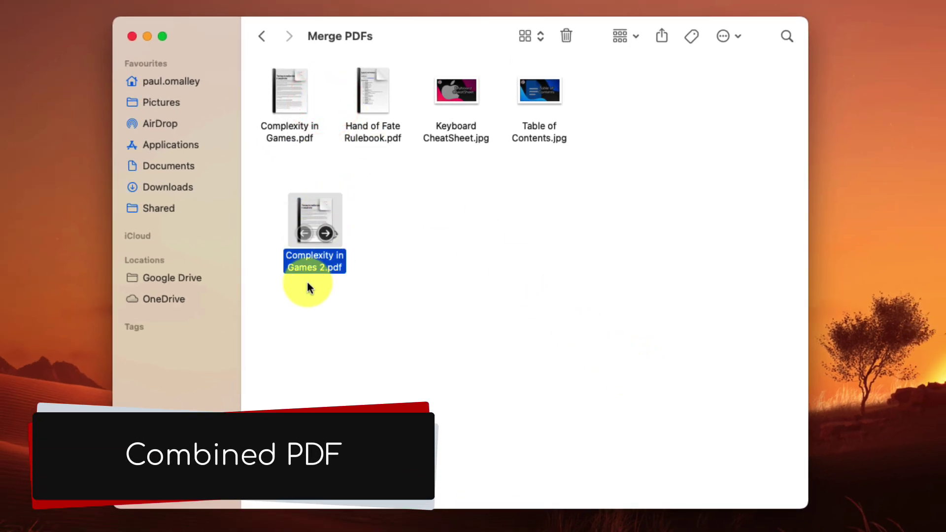
{"action": "double_click", "coordinate": [315, 218]}
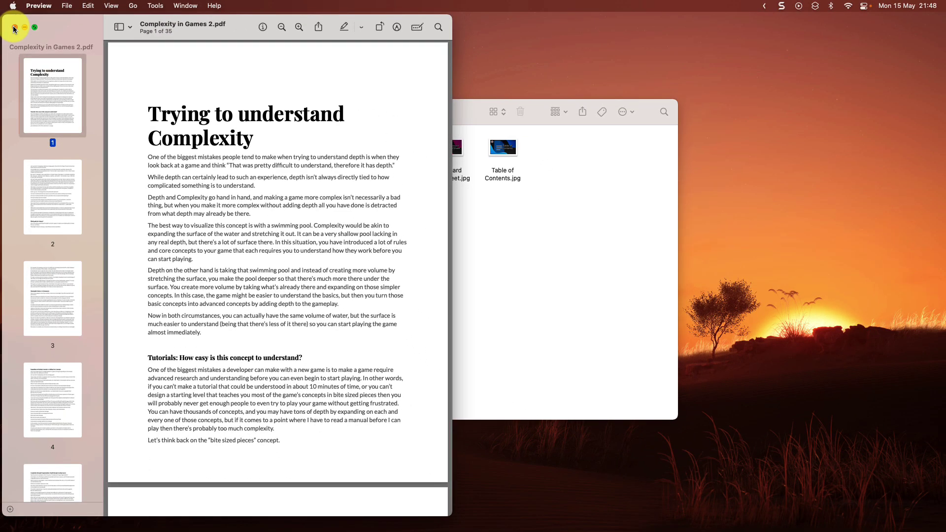
{"action": "left_click", "coordinate": [14, 27]}
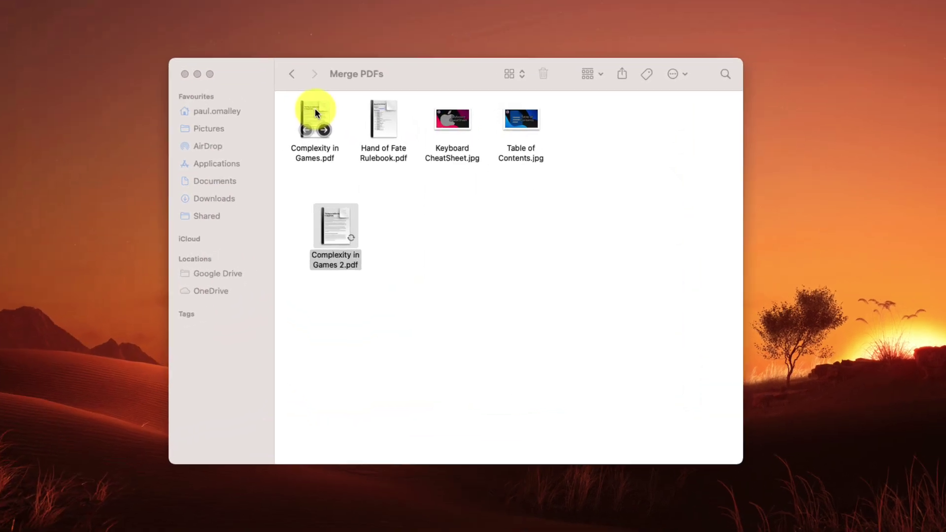
- Combine Complexity in Games.pdf, Hand of Fate Rulebook.pdf, Keyboard CheatSheet.jpg and Table of Contents.jpg into one PDF
{"action": "left_click", "coordinate": [340, 140]}
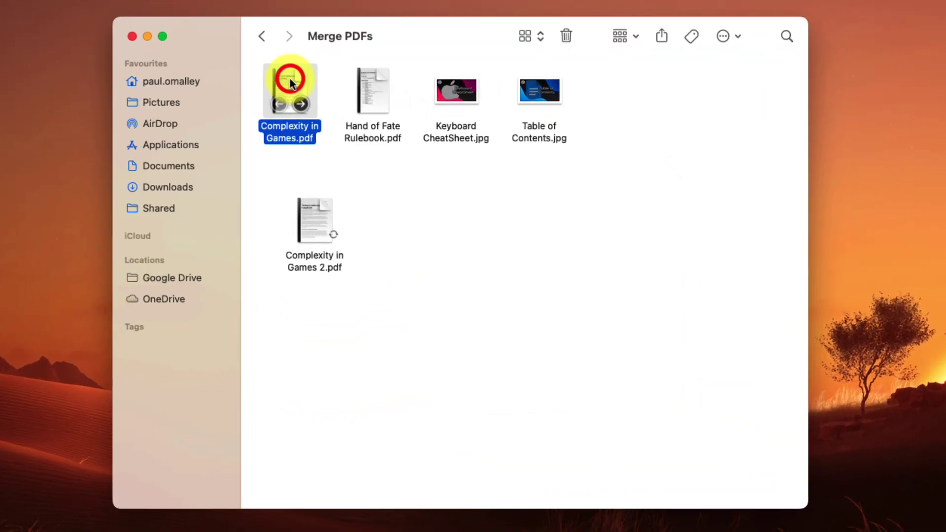
{"action": "left_click", "coordinate": [370, 86], "text": "super"}
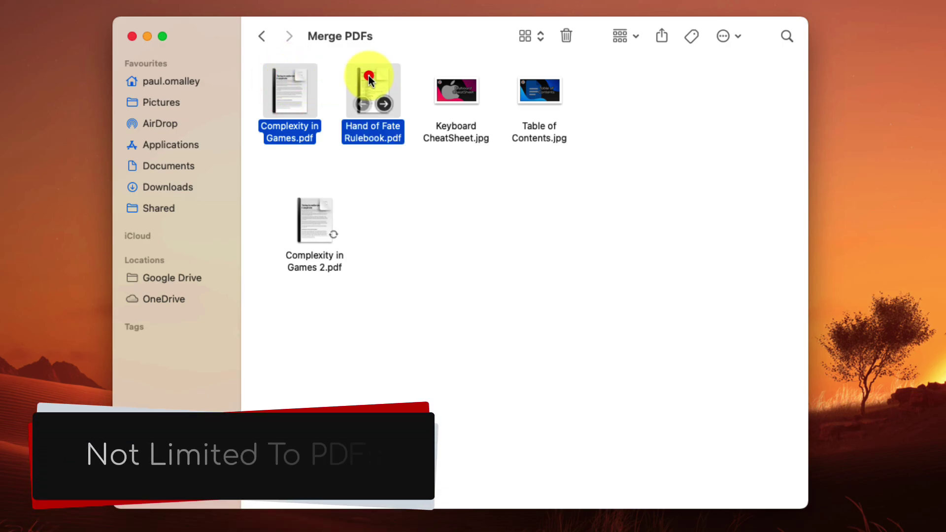
{"action": "left_click", "coordinate": [464, 88], "text": "super"}
{"action": "left_click", "coordinate": [550, 83], "text": "super"}
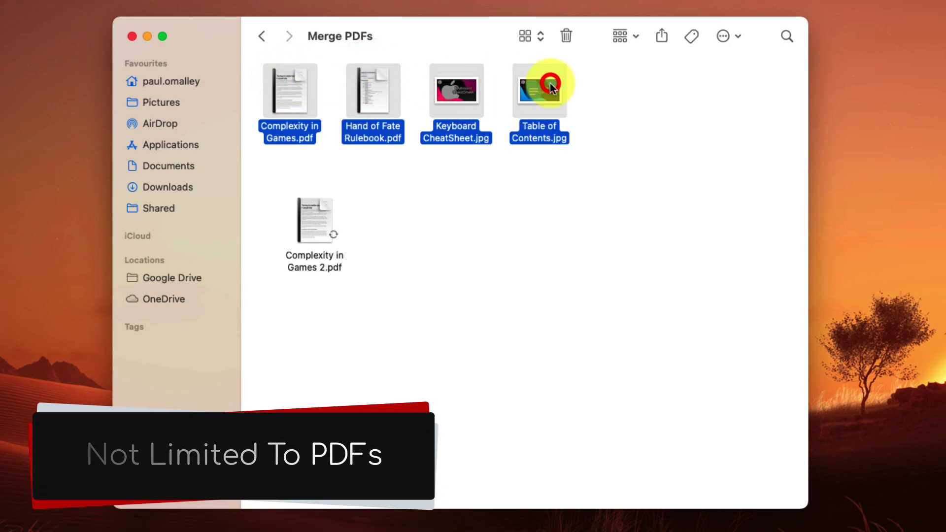
{"action": "right_click", "coordinate": [550, 82]}
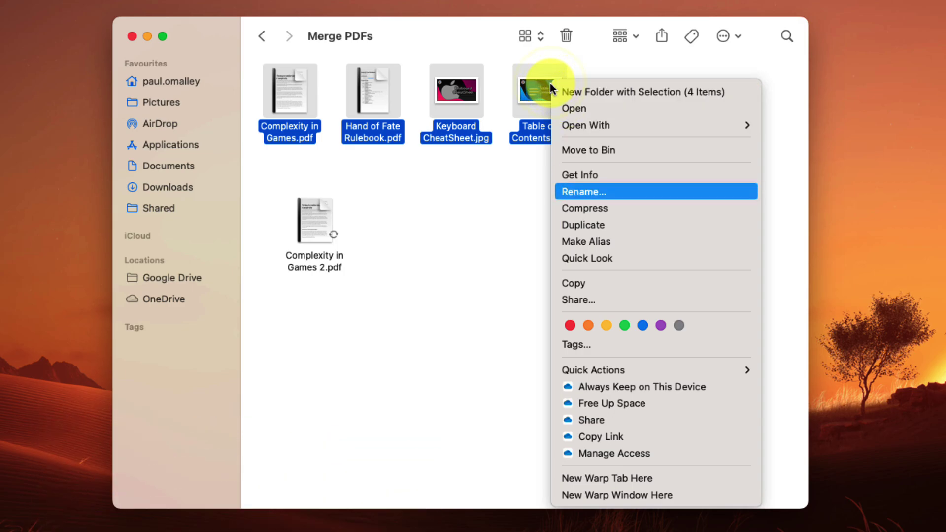
{"action": "mouse_move", "coordinate": [650, 370]}
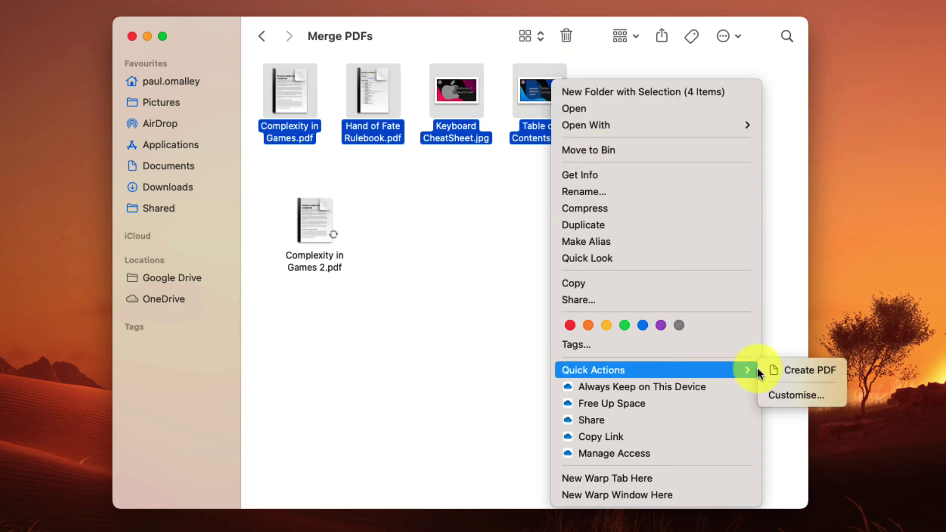
{"action": "left_click", "coordinate": [806, 369]}
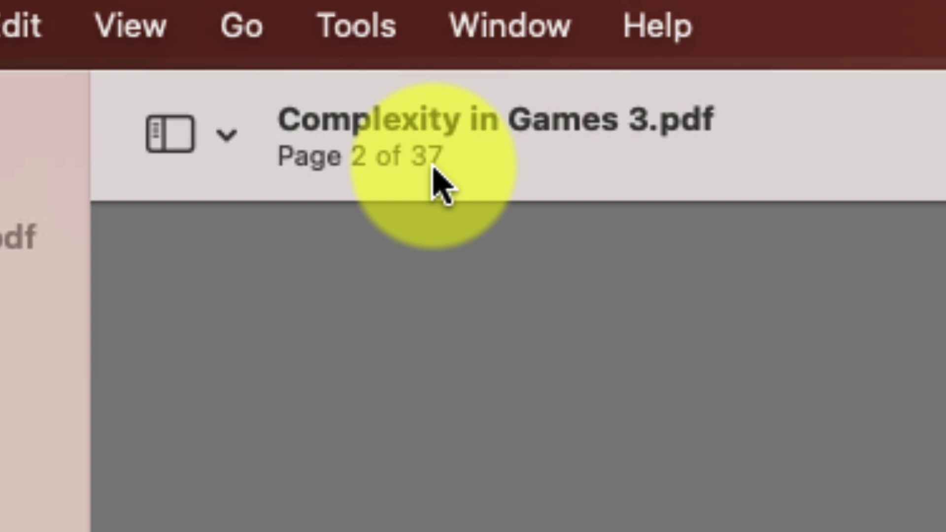
{"action": "scroll", "coordinate": [32, 329], "scroll_direction": "down", "scroll_amount": 10}
{"action": "scroll", "coordinate": [53, 237], "scroll_direction": "down", "scroll_amount": 5}
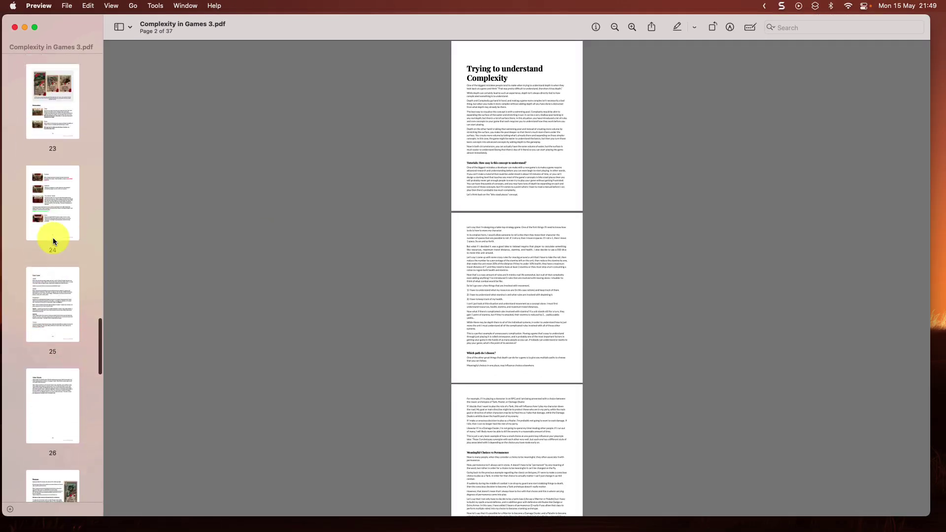
{"action": "scroll", "coordinate": [53, 237], "scroll_direction": "down", "scroll_amount": 5}
{"action": "scroll", "coordinate": [52, 237], "scroll_direction": "down", "scroll_amount": 5}
{"action": "scroll", "coordinate": [56, 289], "scroll_direction": "down", "scroll_amount": 3}
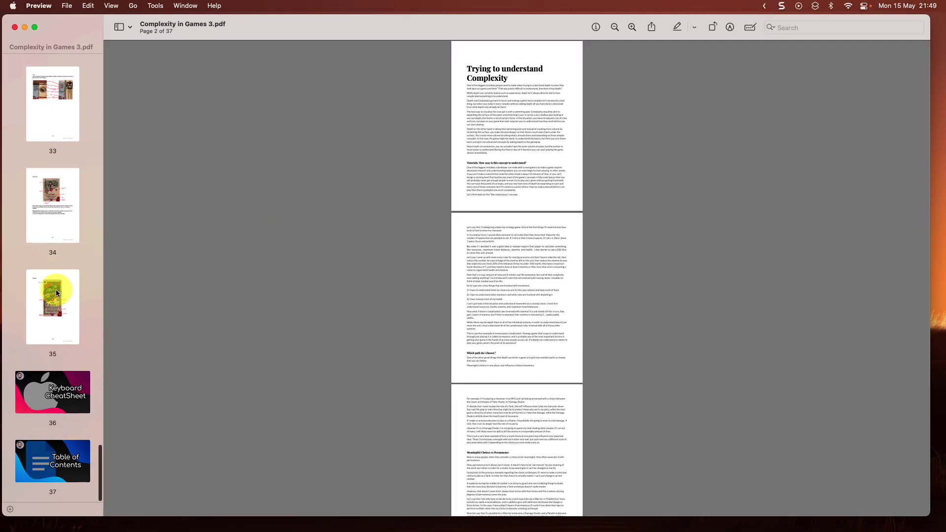
{"action": "left_click", "coordinate": [49, 406]}
{"action": "scroll", "coordinate": [275, 444], "scroll_direction": "down", "scroll_amount": 2}
{"action": "scroll", "coordinate": [274, 443], "scroll_direction": "down", "scroll_amount": 3}
{"action": "key", "text": "super+minus"}
{"action": "key", "text": "super+minus"}
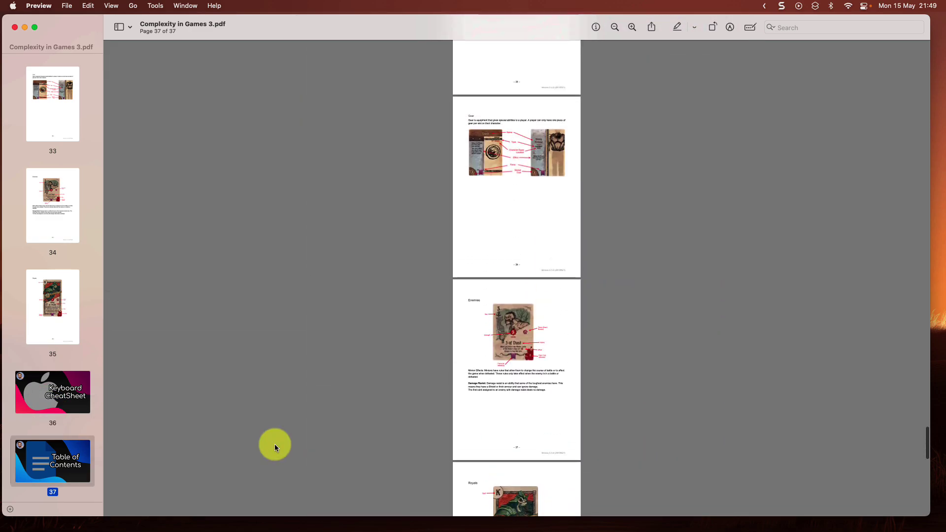
{"action": "scroll", "coordinate": [274, 445], "scroll_direction": "up", "scroll_amount": 2}
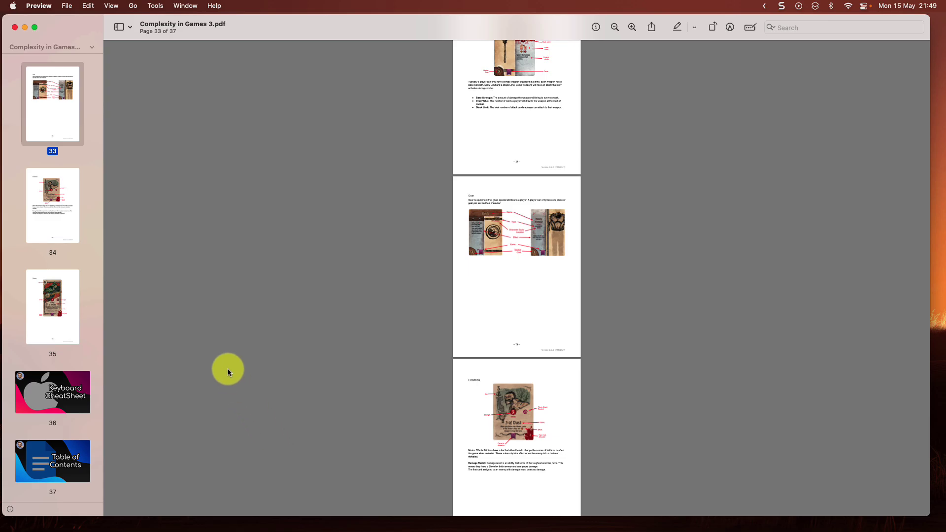
- Close the merged PDF, return to the Quick Actions folder, and close the Finder window
{"action": "left_click", "coordinate": [15, 28]}
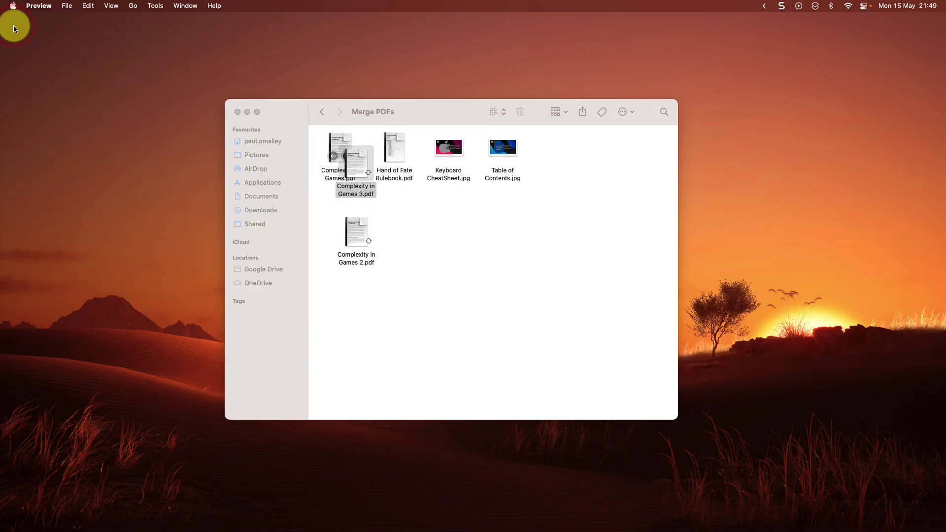
{"action": "left_click", "coordinate": [320, 113]}
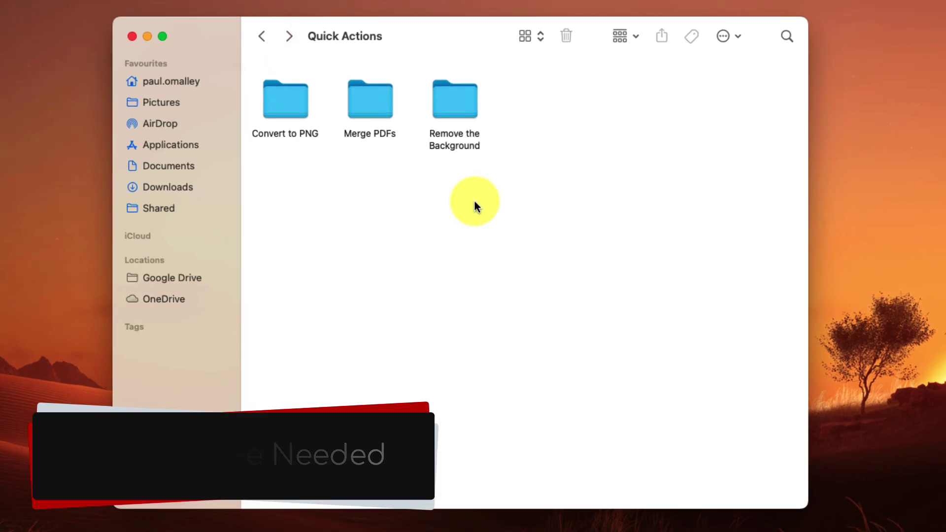
{"action": "key", "text": "super+w"}
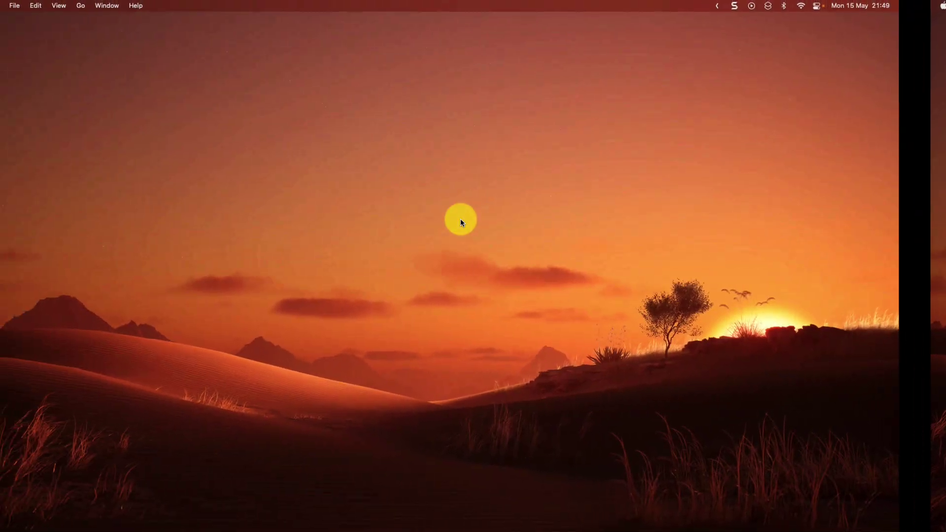